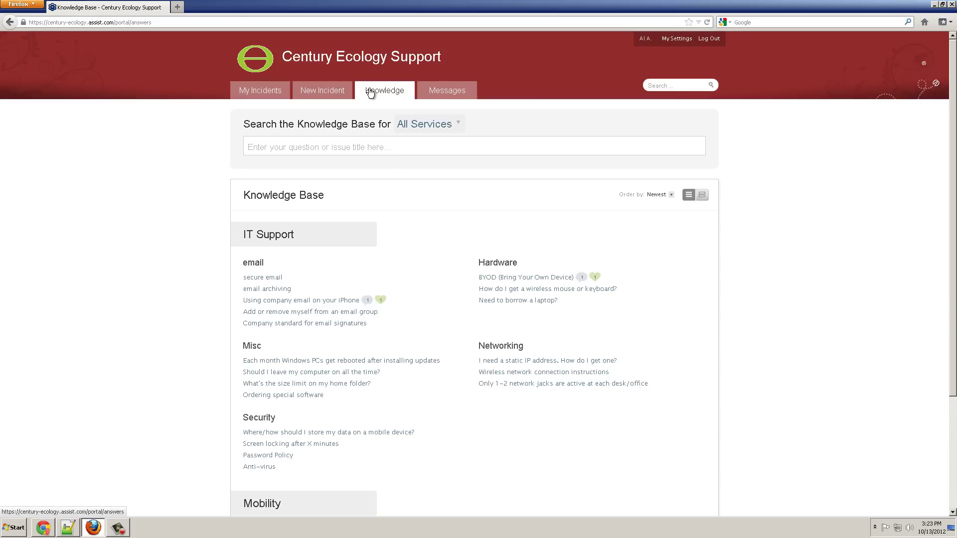
Find the 'Using company email on your iPhone' article with an iphone search, then view the Messages forums.
{"action": "left_click", "coordinate": [315, 145]}
{"action": "type", "text": "iphone"}
{"action": "key", "text": "Return"}
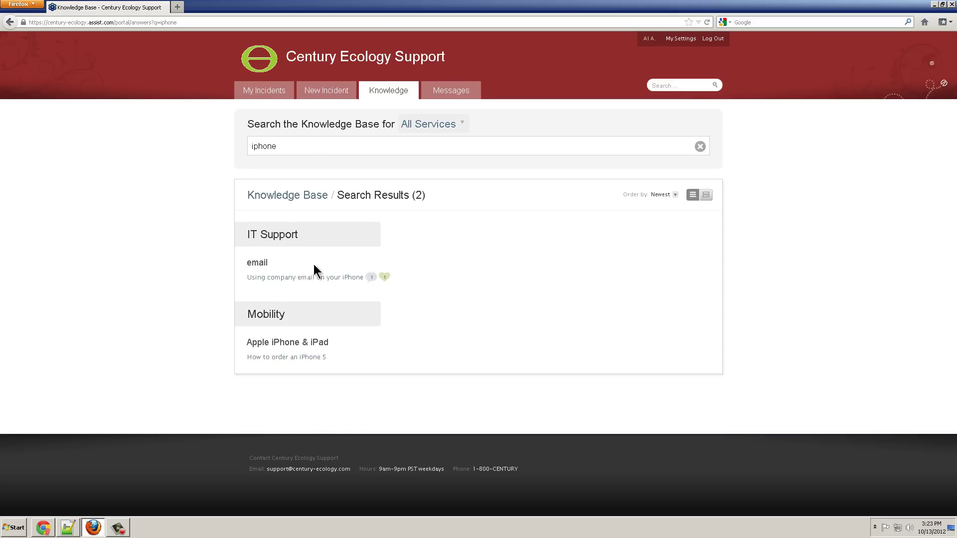
{"action": "left_click", "coordinate": [316, 279]}
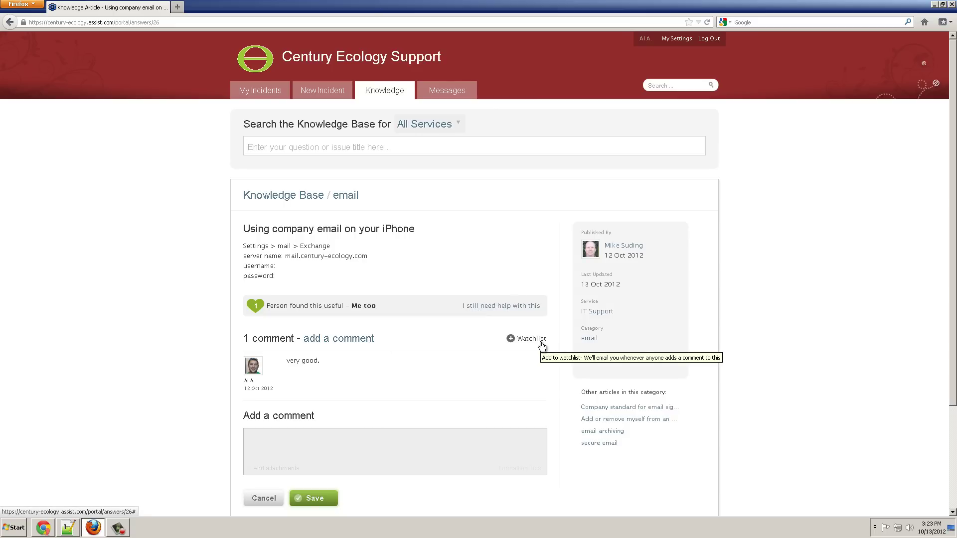
{"action": "left_click", "coordinate": [448, 94]}
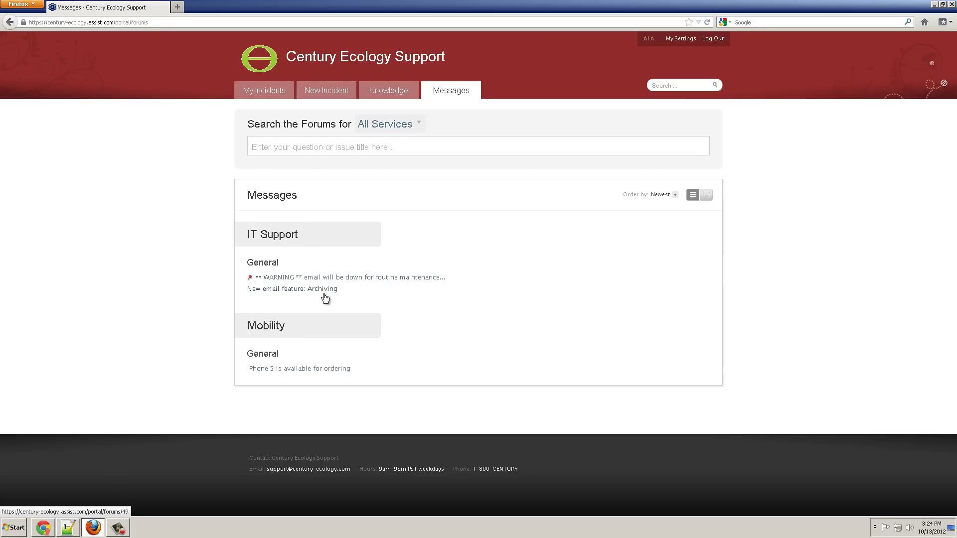
Hide closed incidents in My Incidents and begin reporting a new incident.
{"action": "left_click", "coordinate": [264, 91]}
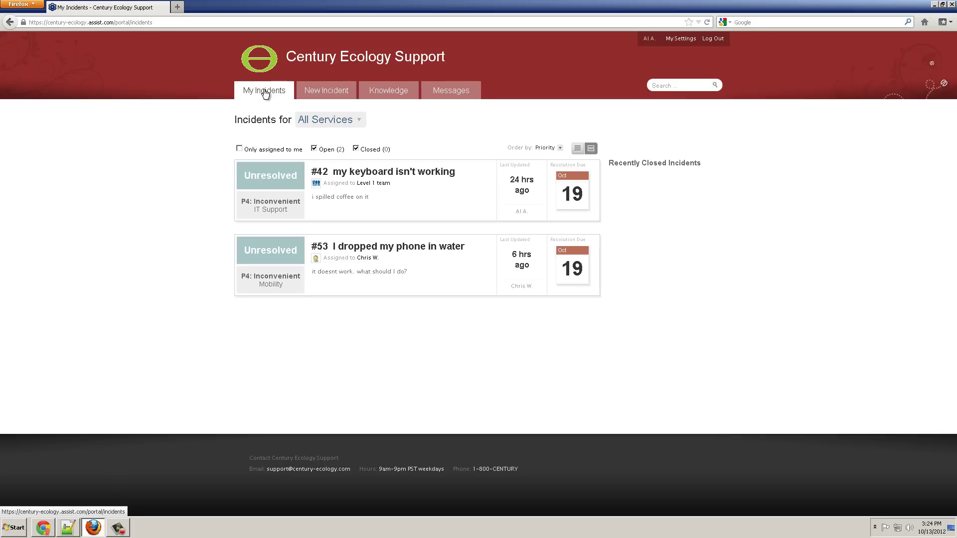
{"action": "left_click", "coordinate": [356, 149]}
{"action": "left_click", "coordinate": [328, 91]}
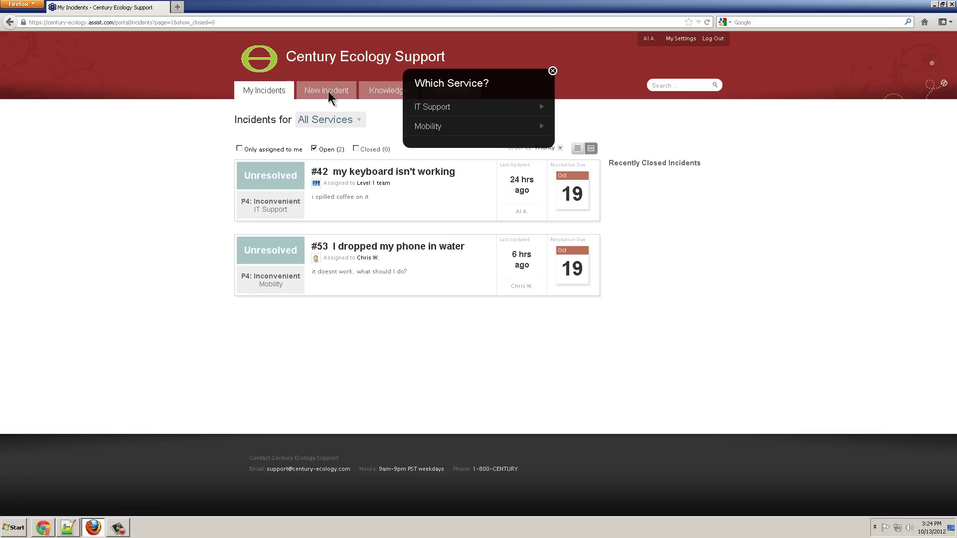
Submit IT Support incident 'email not working sometimes', described 'see error', with screenshot, Reasonably Urgent.
{"action": "left_click", "coordinate": [437, 110]}
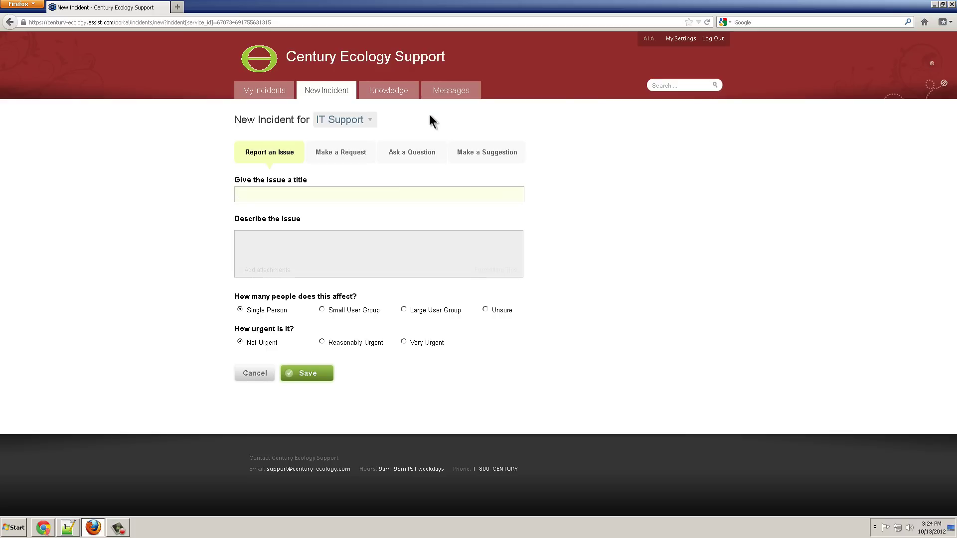
{"action": "type", "text": "email not working sometimes"}
{"action": "key", "text": "Tab"}
{"action": "type", "text": "see error"}
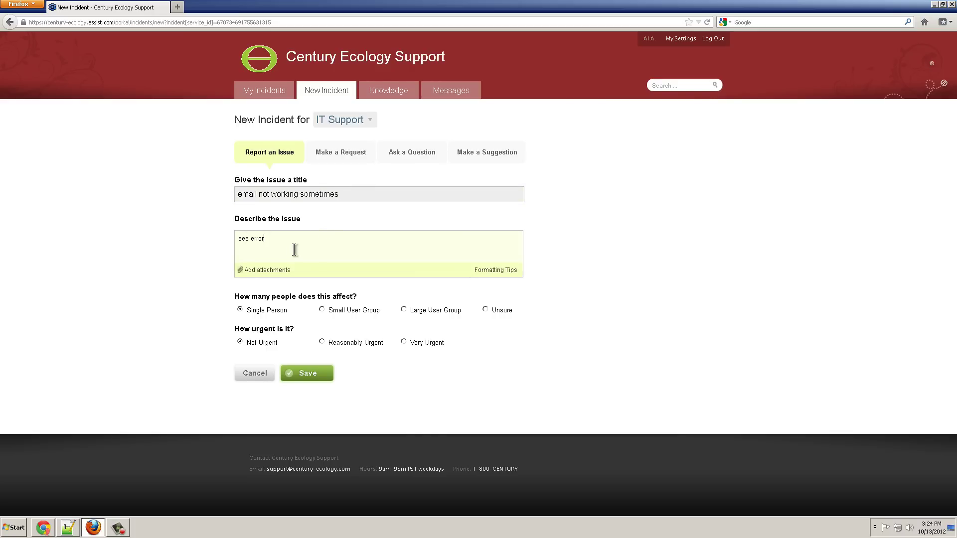
{"action": "left_click", "coordinate": [272, 273]}
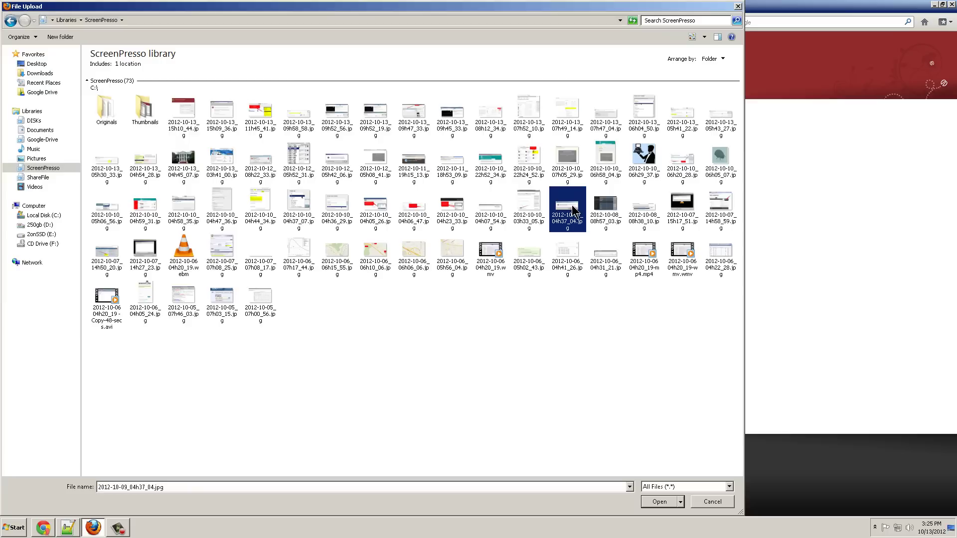
{"action": "left_click", "coordinate": [671, 504]}
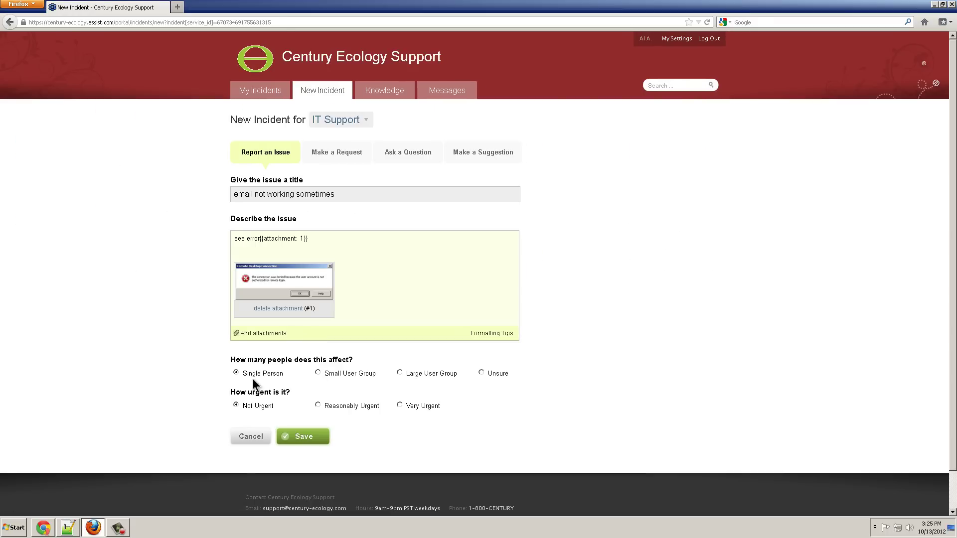
{"action": "left_click", "coordinate": [320, 403]}
{"action": "left_click", "coordinate": [302, 441]}
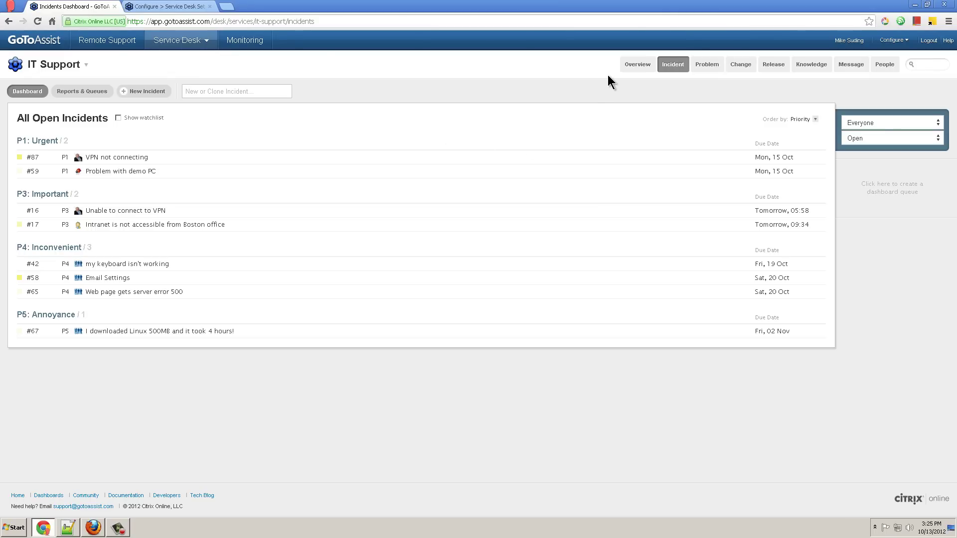
Look over the Overview, Incident, Release and Knowledge module tabs.
{"action": "mouse_move", "coordinate": [643, 72]}
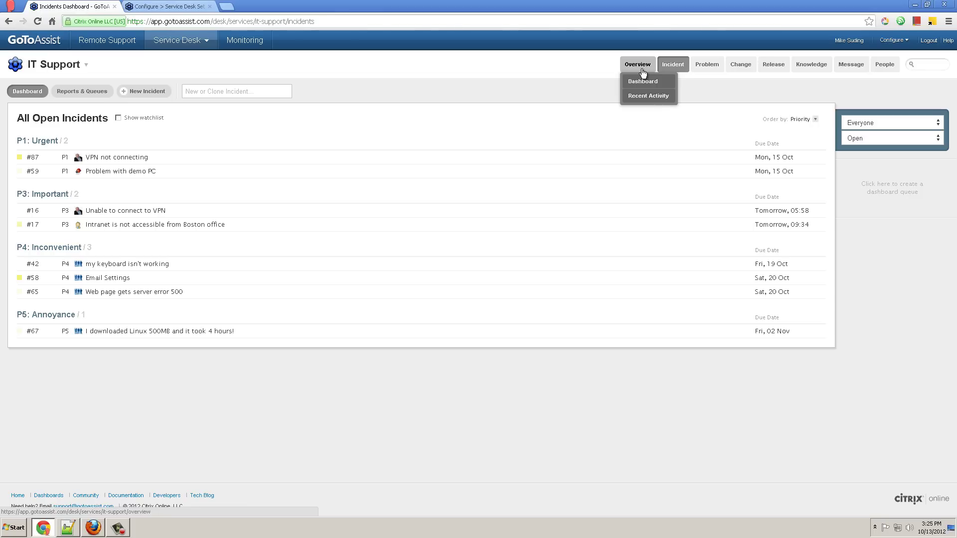
{"action": "mouse_move", "coordinate": [674, 73]}
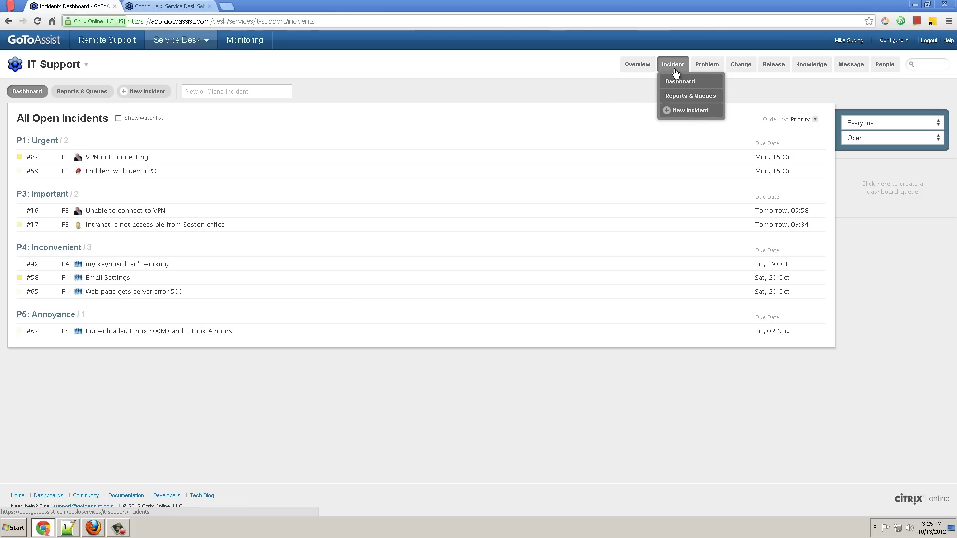
{"action": "mouse_move", "coordinate": [771, 70]}
{"action": "mouse_move", "coordinate": [814, 65]}
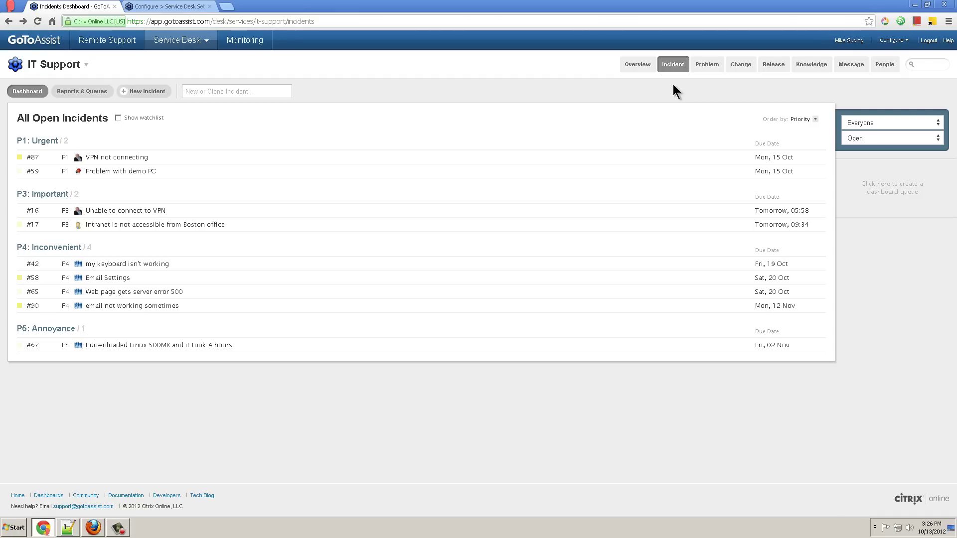
Open incident #90 and add the comment 'I will help Al'.
{"action": "left_click", "coordinate": [162, 308]}
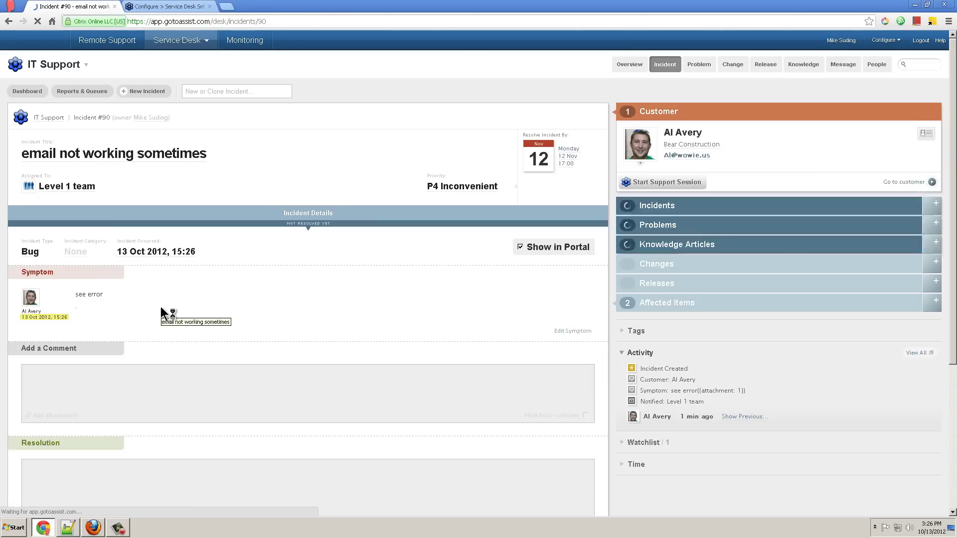
{"action": "scroll", "coordinate": [198, 309], "scroll_direction": "down", "scroll_amount": 3}
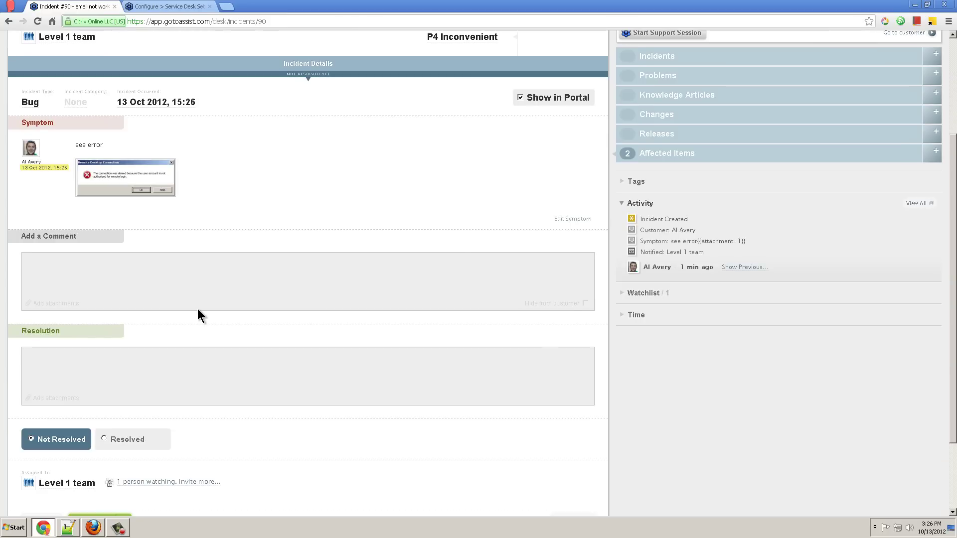
{"action": "left_click", "coordinate": [164, 271]}
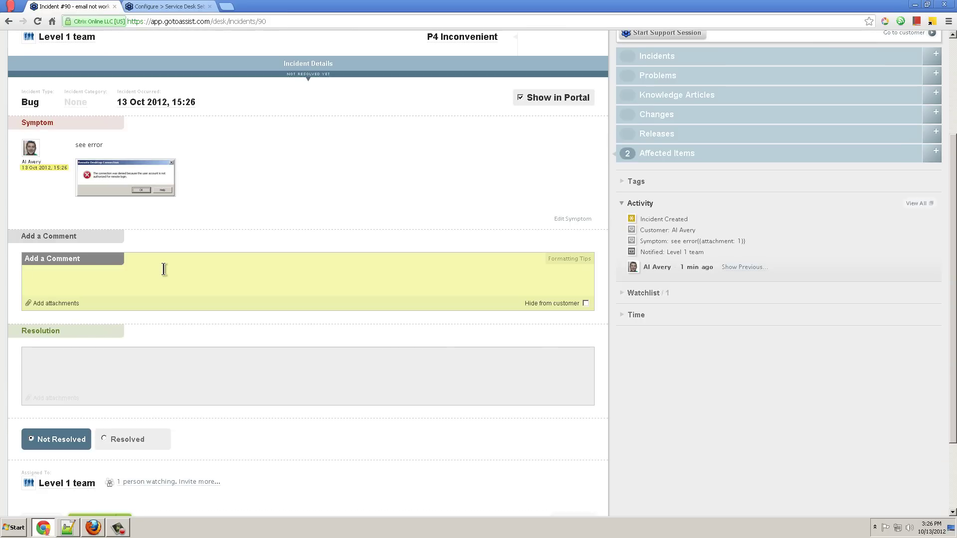
{"action": "type", "text": "I will help Al"}
Enter resolution 'I changed his outlook timeout settings' and mark the incident resolved.
{"action": "left_click", "coordinate": [172, 399]}
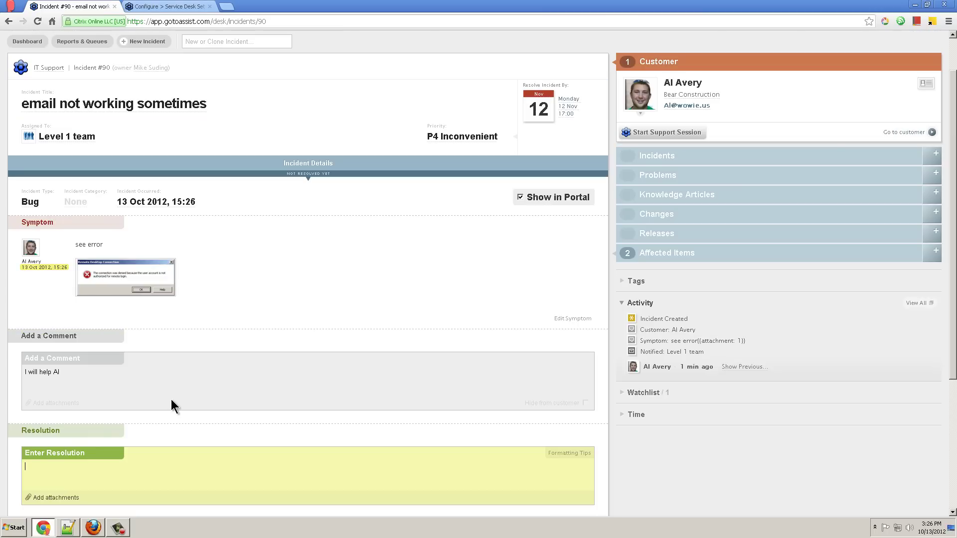
{"action": "type", "text": "I changed his outlook timeout settings"}
{"action": "scroll", "coordinate": [171, 399], "scroll_direction": "down", "scroll_amount": 3}
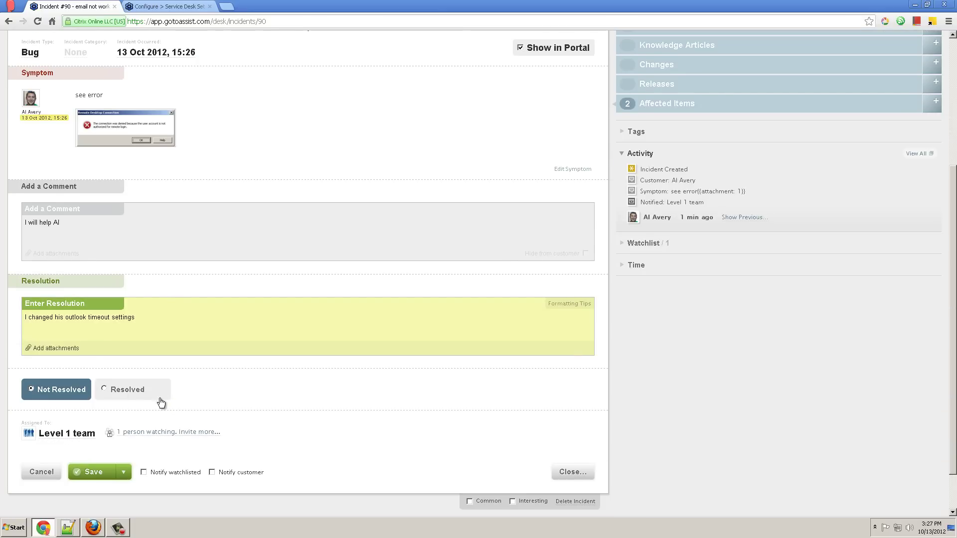
{"action": "left_click", "coordinate": [129, 389]}
{"action": "scroll", "coordinate": [280, 383], "scroll_direction": "up", "scroll_amount": 4}
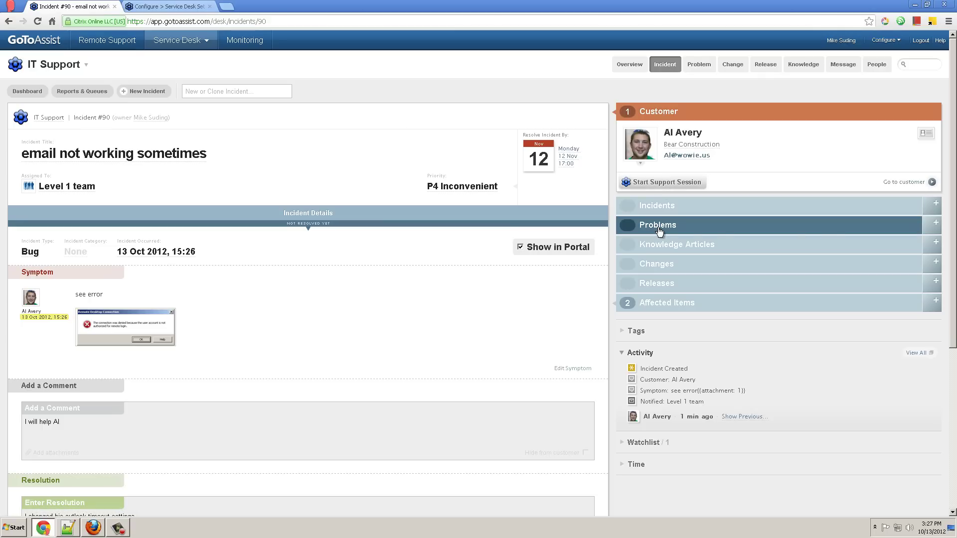
Link incident #90 to problem #19.
{"action": "left_click", "coordinate": [934, 223]}
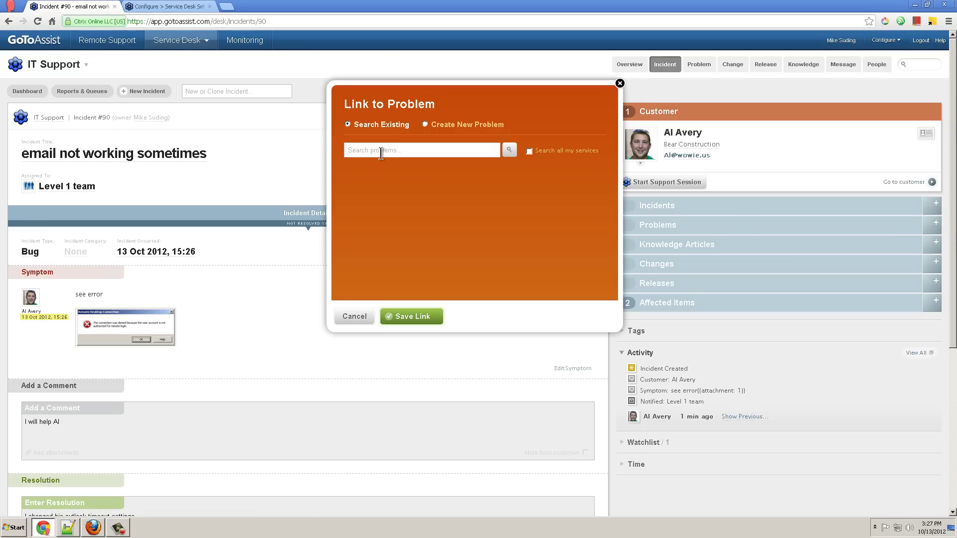
{"action": "left_click", "coordinate": [509, 150]}
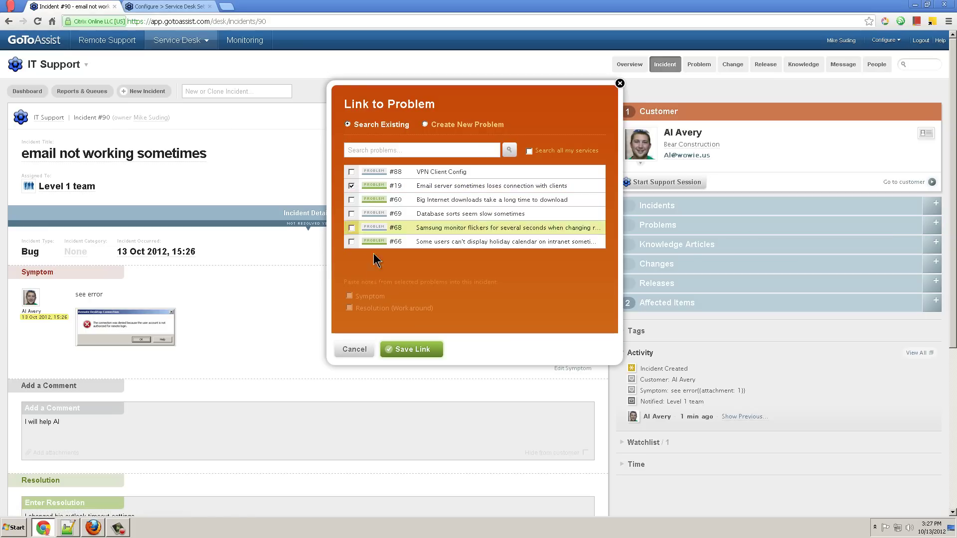
{"action": "left_click", "coordinate": [397, 351]}
Log 15m of time with comment 'help al', then save the incident as Closed.
{"action": "scroll", "coordinate": [623, 399], "scroll_direction": "down", "scroll_amount": 2}
{"action": "left_click", "coordinate": [623, 397]}
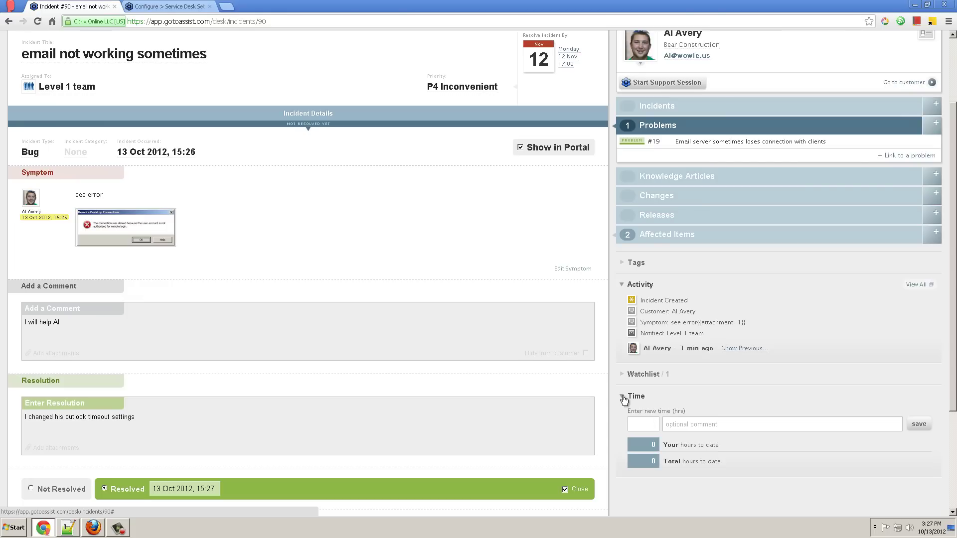
{"action": "type", "text": "15m"}
{"action": "key", "text": "Tab"}
{"action": "type", "text": "help al"}
{"action": "key", "text": "Return"}
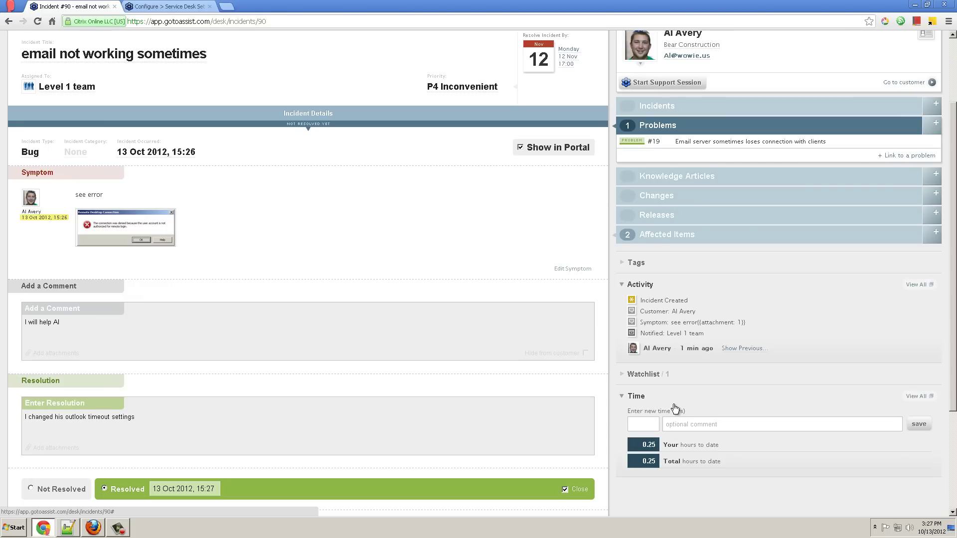
{"action": "scroll", "coordinate": [674, 406], "scroll_direction": "down", "scroll_amount": 3}
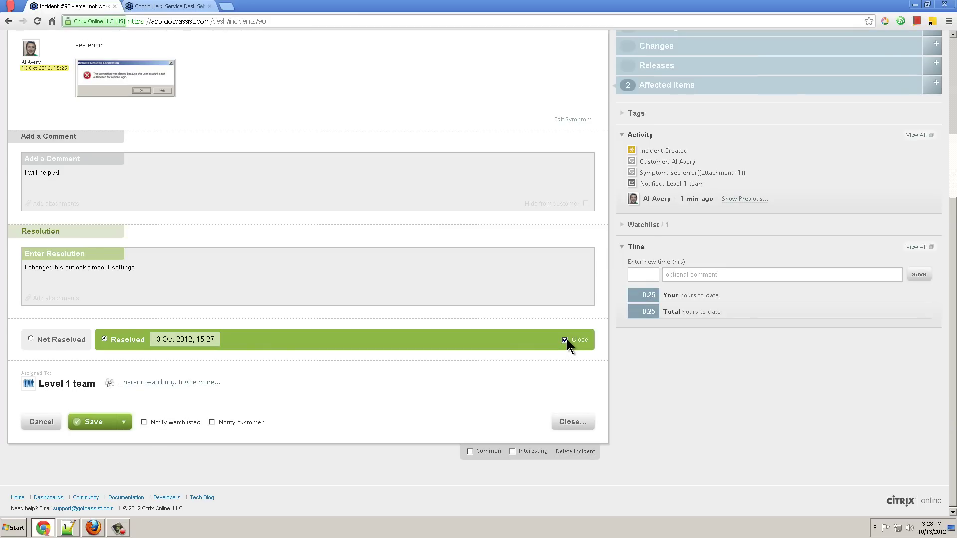
{"action": "left_click", "coordinate": [94, 423]}
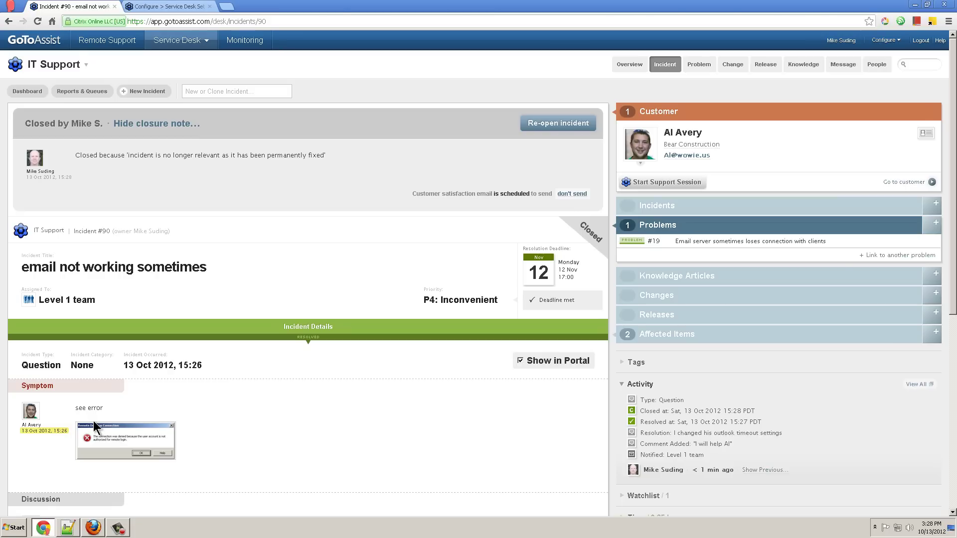
Open problem #19 'Email server sometimes loses connection with clients' from the open problems dashboard.
{"action": "left_click", "coordinate": [699, 65]}
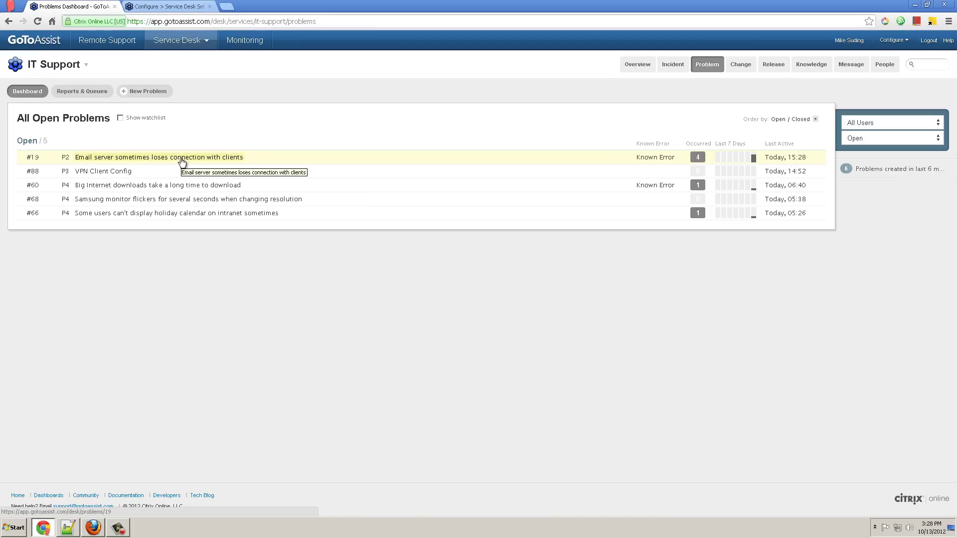
{"action": "left_click", "coordinate": [182, 158]}
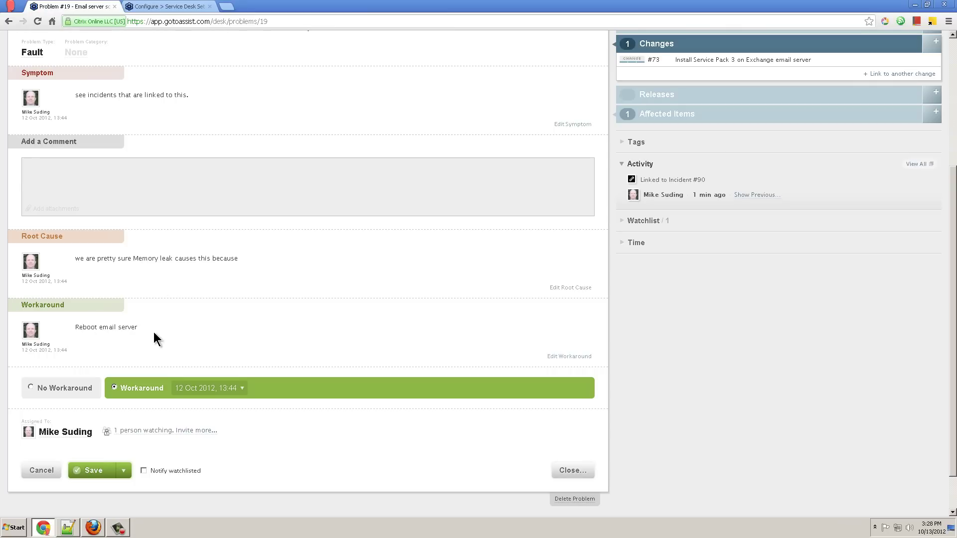
{"action": "scroll", "coordinate": [154, 332], "scroll_direction": "up", "scroll_amount": 4}
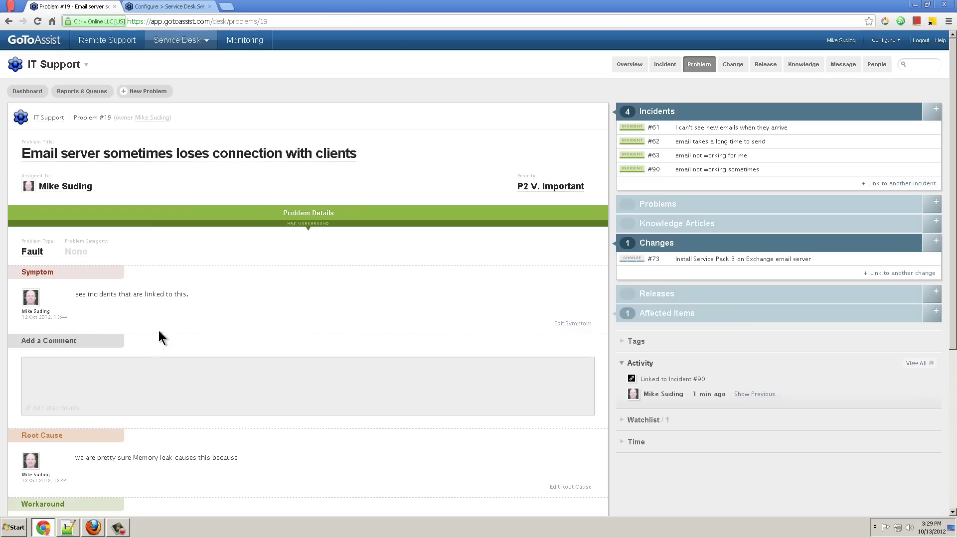
Open change #73 'Install Service Pack 3 on Exchange email server' and review its approvers.
{"action": "left_click", "coordinate": [733, 66]}
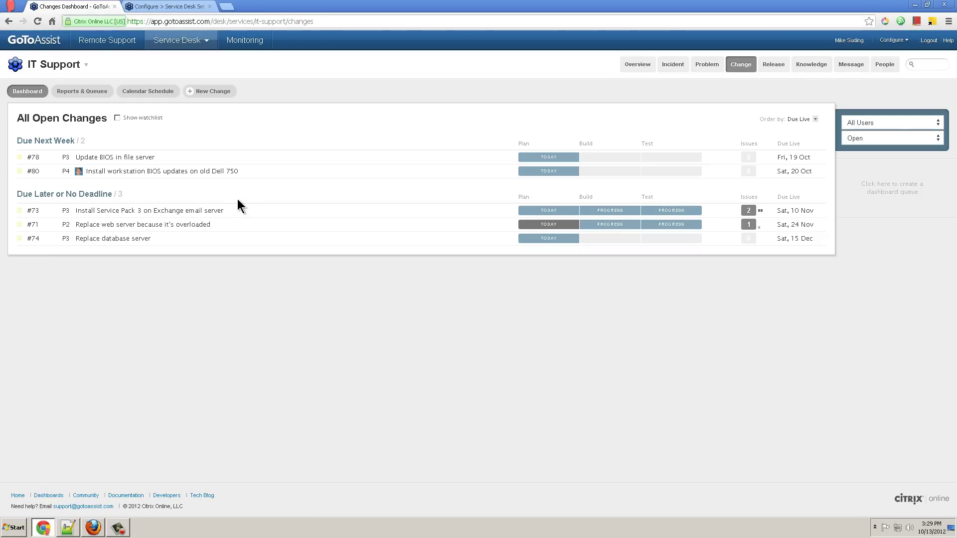
{"action": "left_click", "coordinate": [211, 213]}
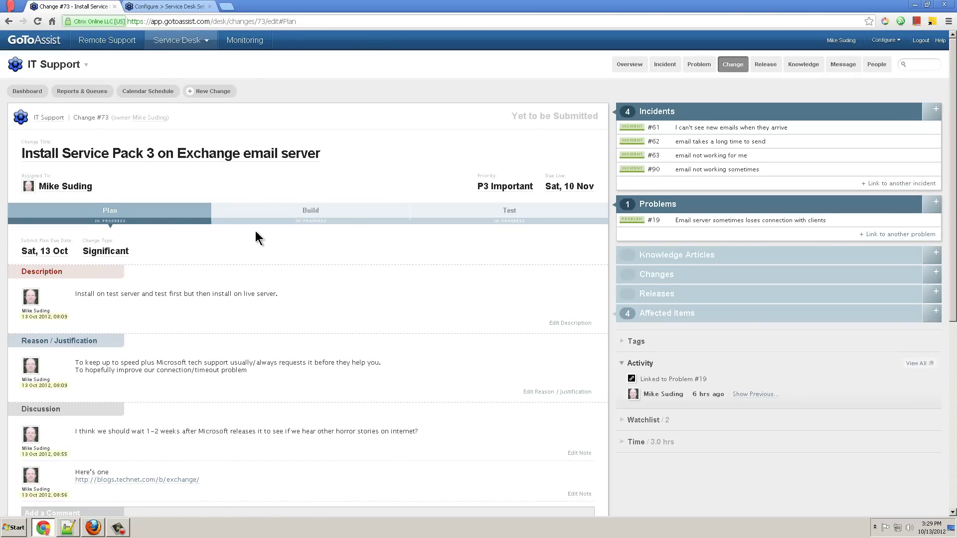
{"action": "scroll", "coordinate": [255, 231], "scroll_direction": "down", "scroll_amount": 5}
{"action": "scroll", "coordinate": [233, 485], "scroll_direction": "down", "scroll_amount": 2}
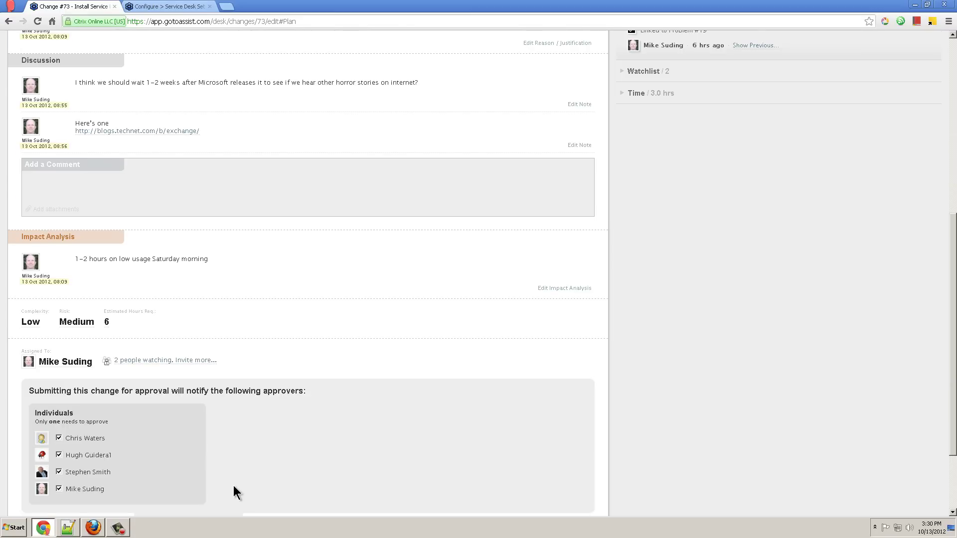
{"action": "scroll", "coordinate": [233, 485], "scroll_direction": "up", "scroll_amount": 7}
Show the Releases dashboard listing open releases #86, #85 and #81.
{"action": "mouse_move", "coordinate": [765, 68]}
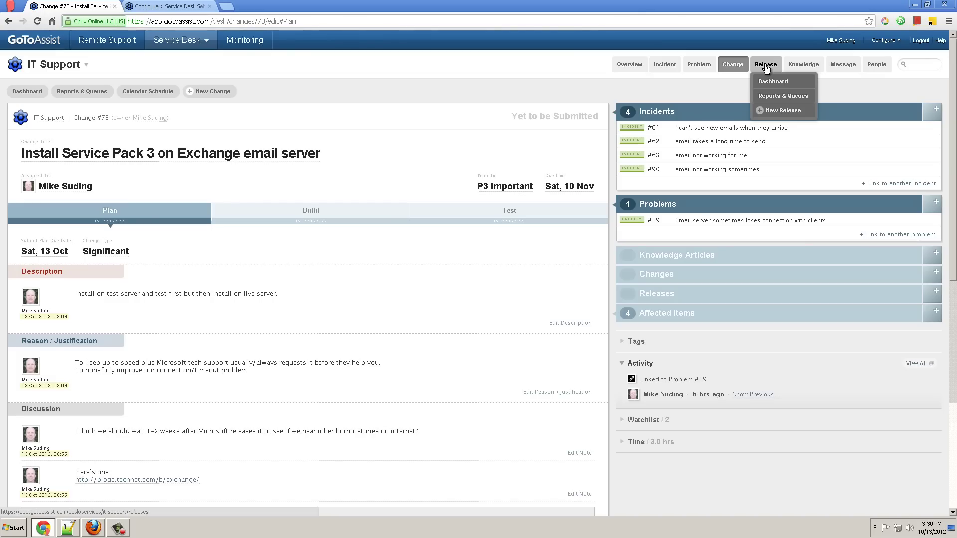
{"action": "left_click", "coordinate": [765, 65]}
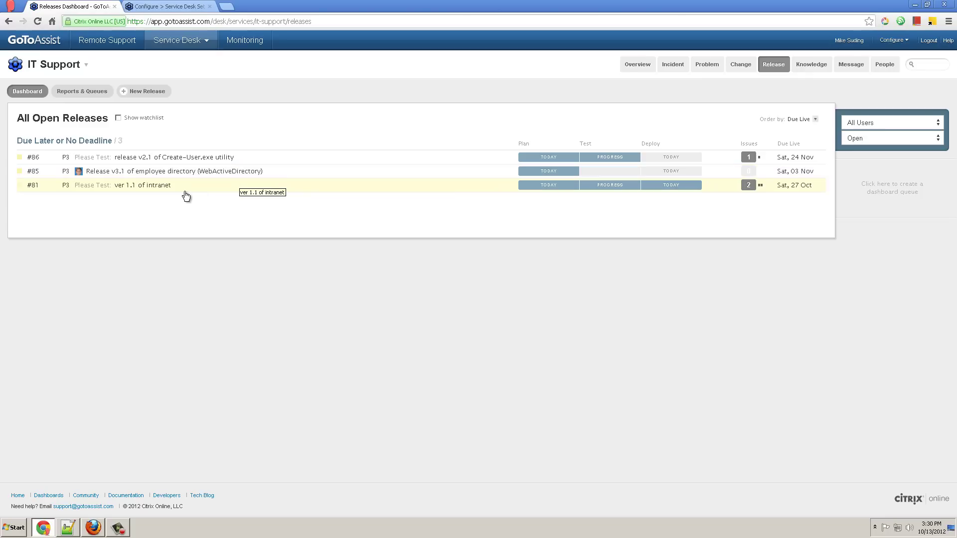
{"action": "mouse_move", "coordinate": [811, 67]}
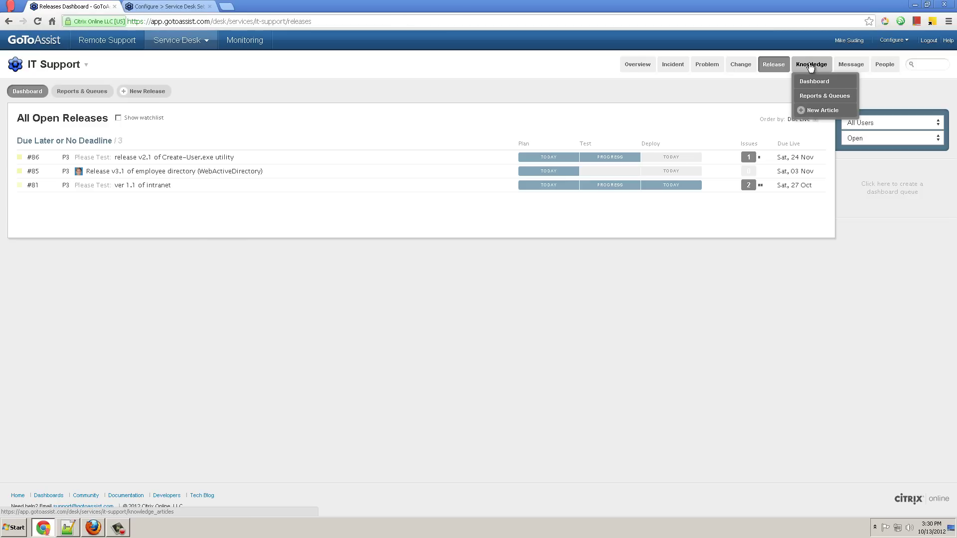
Show the Knowledge dashboard of open articles by category: email, Hardware, Misc, Networking, Security.
{"action": "left_click", "coordinate": [810, 66]}
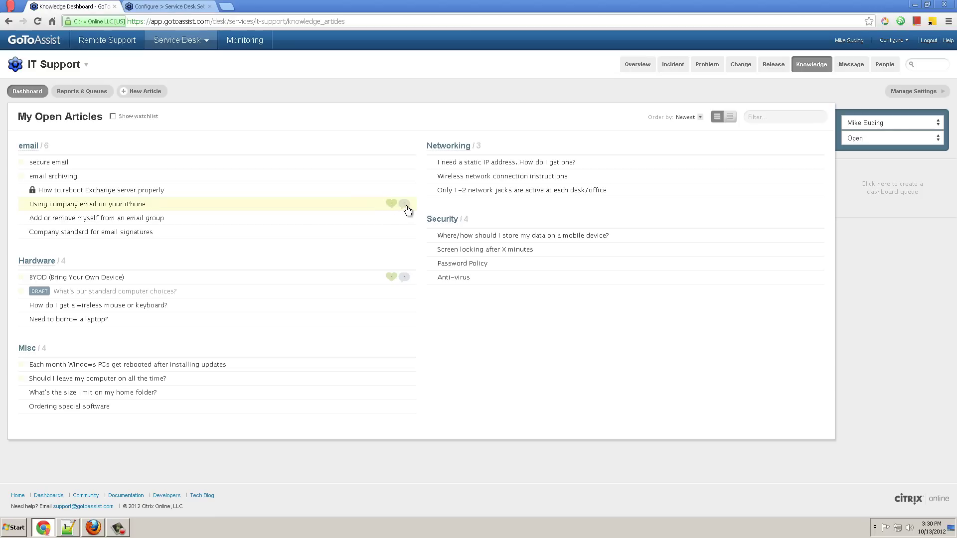
{"action": "mouse_move", "coordinate": [852, 66]}
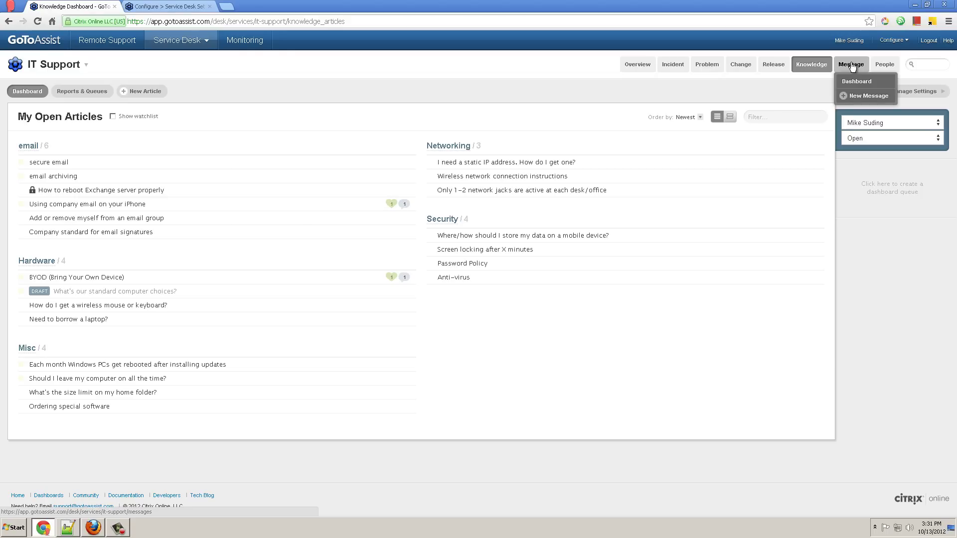
Go to Settings Home under Service Desk Settings from the Configure menu.
{"action": "left_click", "coordinate": [893, 42]}
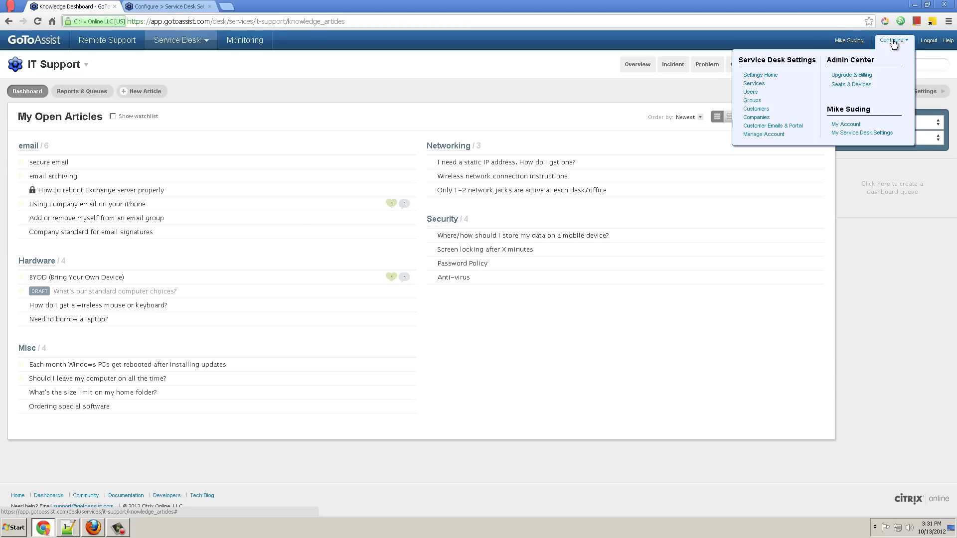